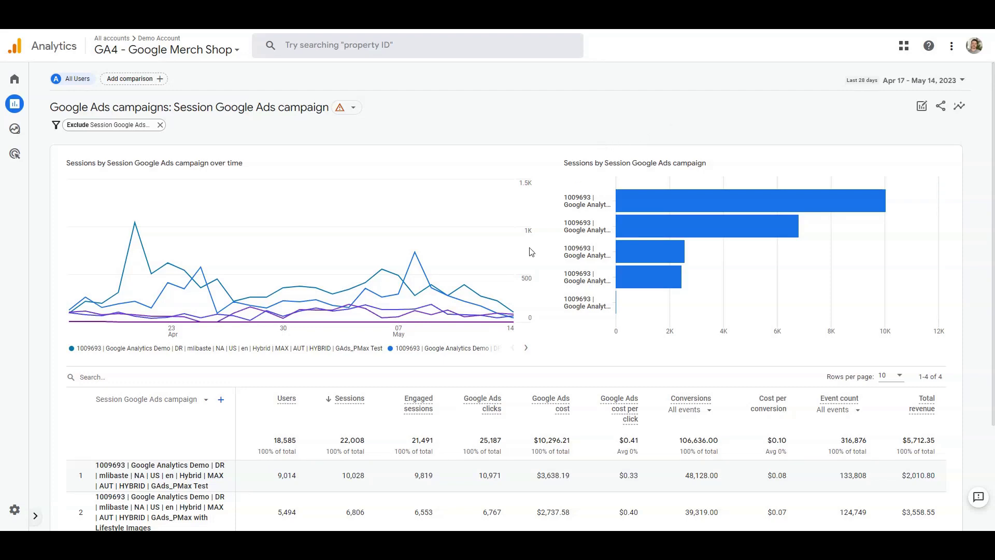
Switch to the 'test' property and bring up its Admin settings page
{"action": "mouse_move", "coordinate": [497, 409]}
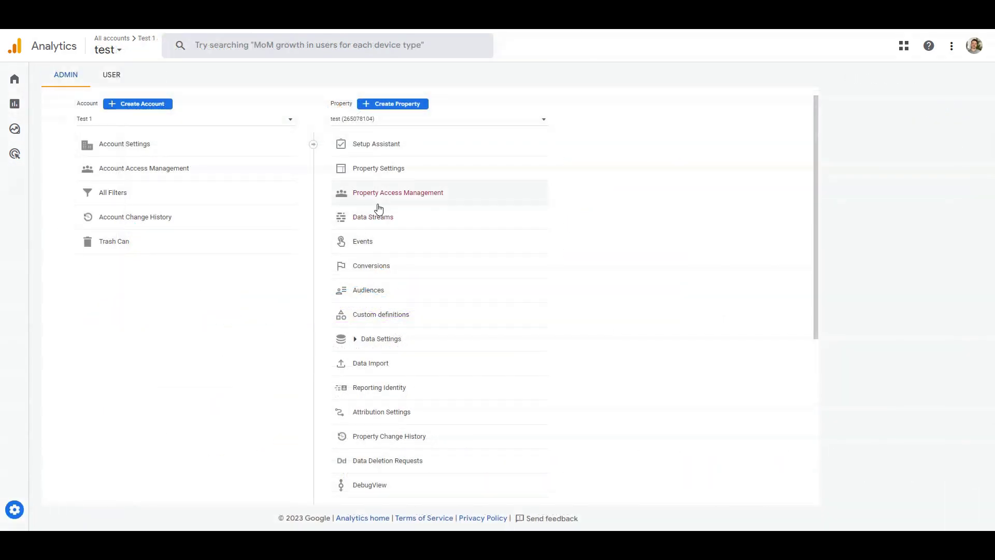
{"action": "left_click", "coordinate": [390, 198]}
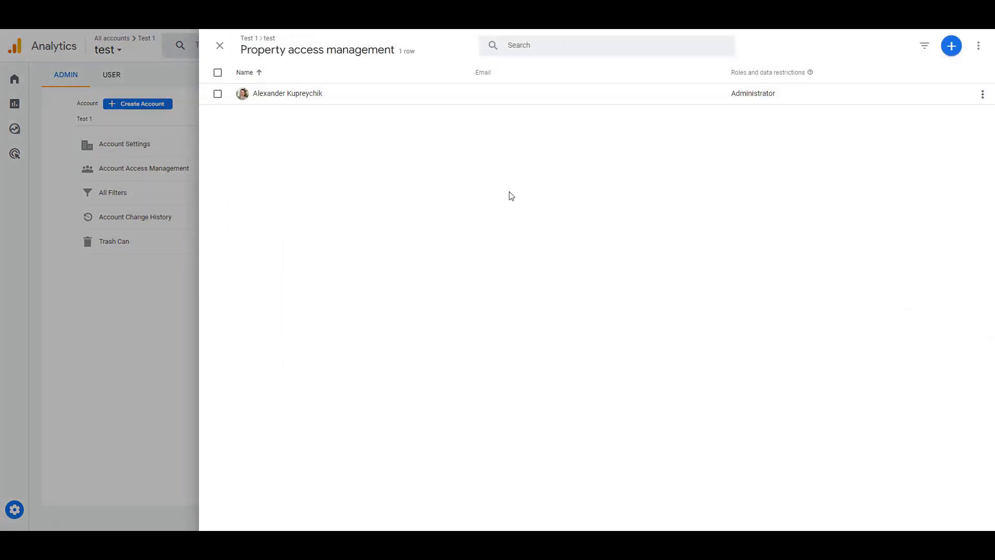
{"action": "left_click", "coordinate": [951, 46]}
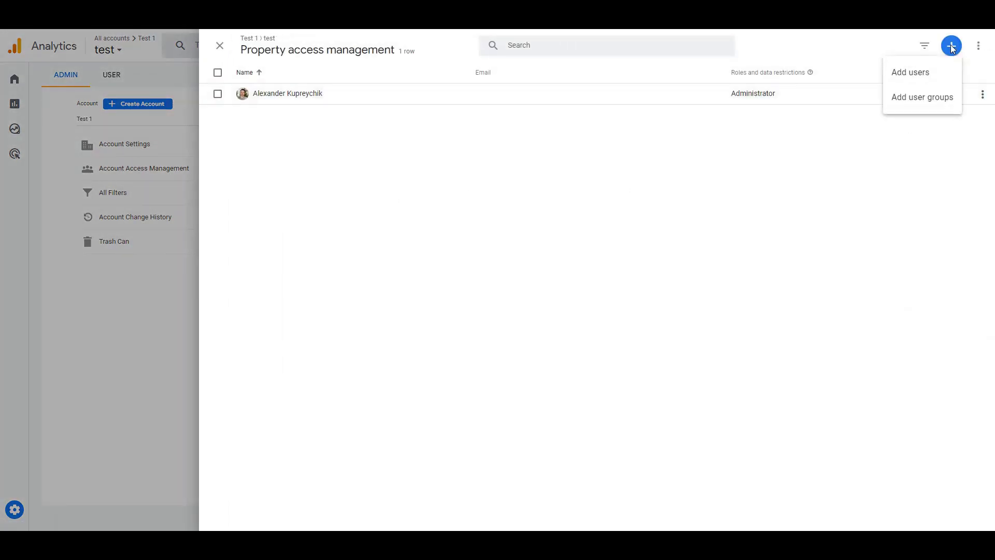
{"action": "left_click", "coordinate": [907, 80]}
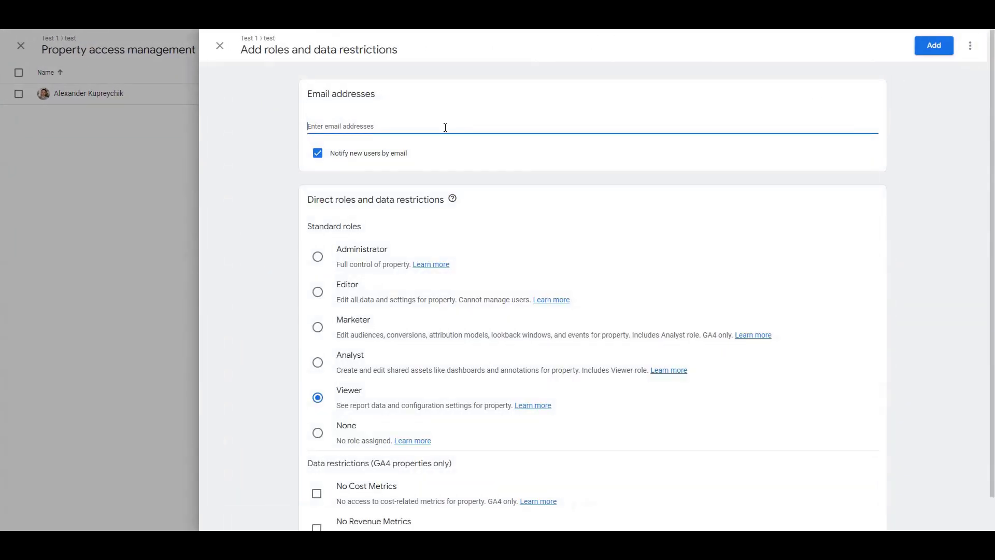
{"action": "left_click", "coordinate": [317, 293]}
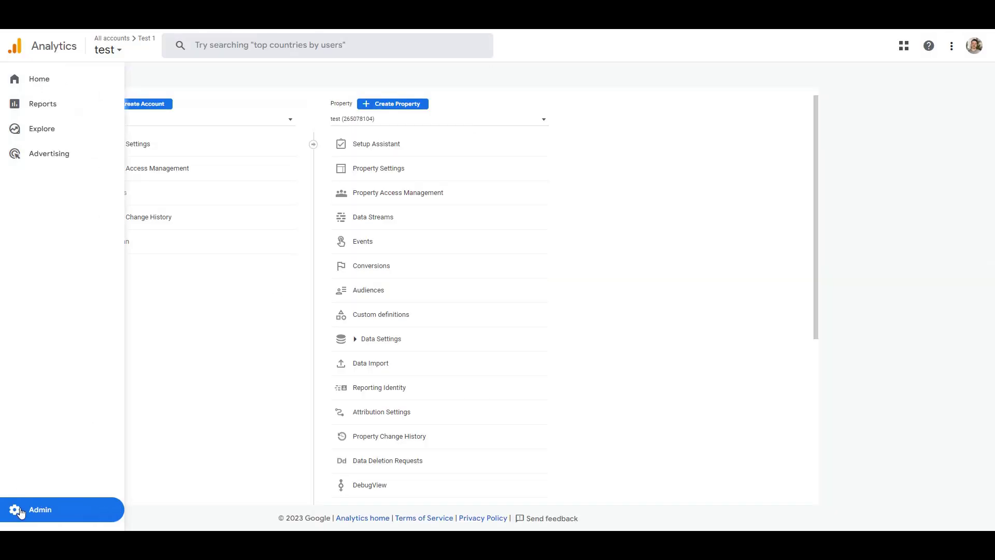
Create a Google Ads link for the test property with the chosen Ads account, and submit it
{"action": "scroll", "coordinate": [411, 351], "scroll_direction": "down", "scroll_amount": 5}
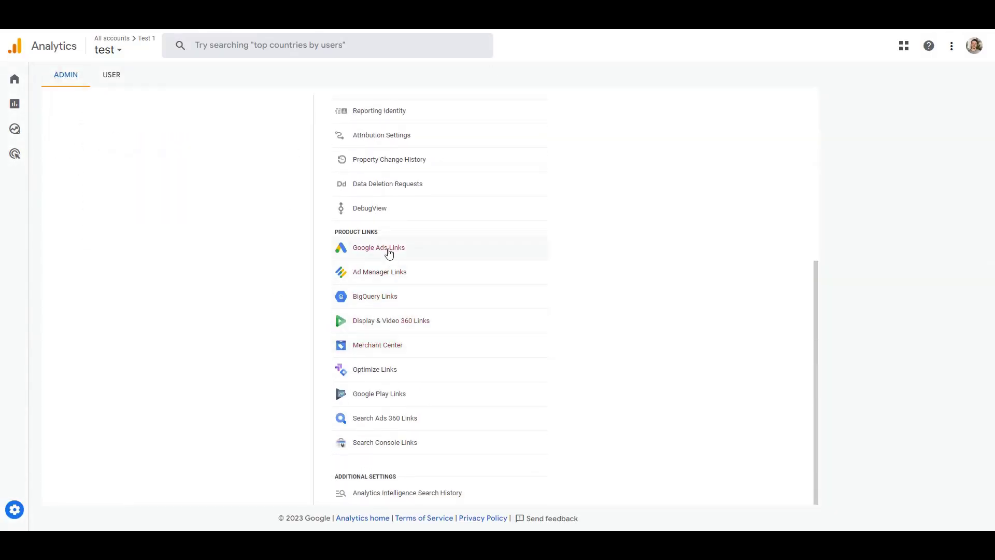
{"action": "left_click", "coordinate": [388, 249]}
{"action": "left_click", "coordinate": [780, 145]}
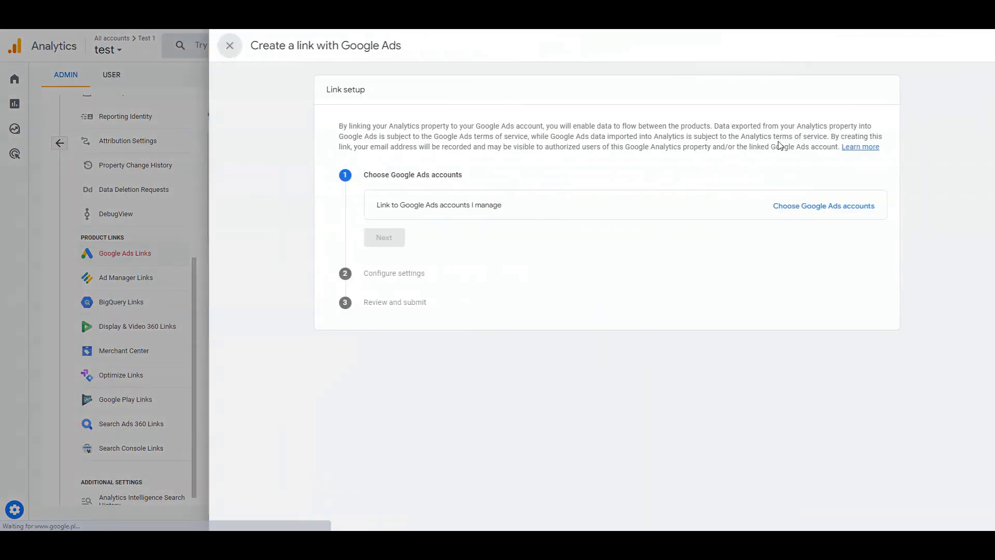
{"action": "left_click", "coordinate": [835, 204]}
{"action": "left_click", "coordinate": [218, 121]}
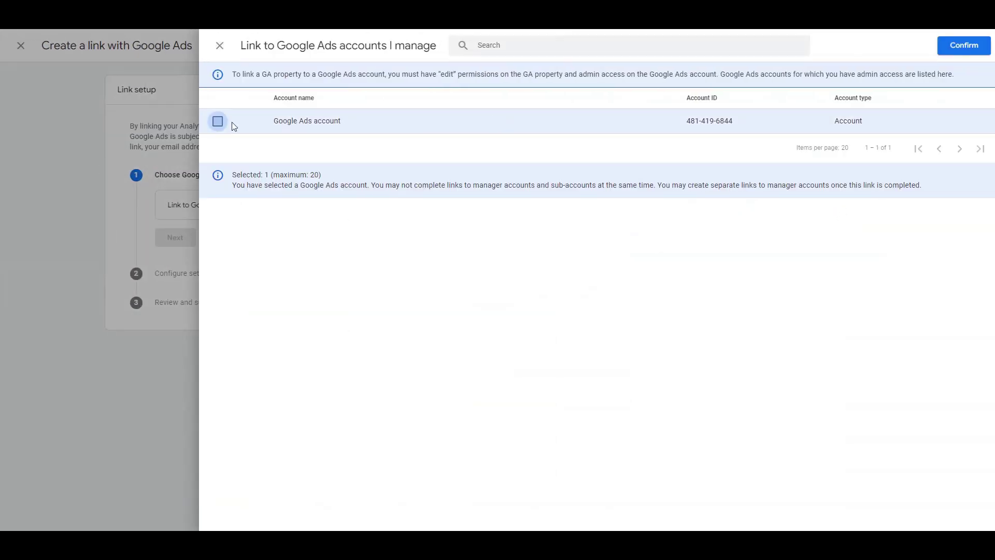
{"action": "left_click", "coordinate": [955, 47]}
{"action": "left_click", "coordinate": [374, 262]}
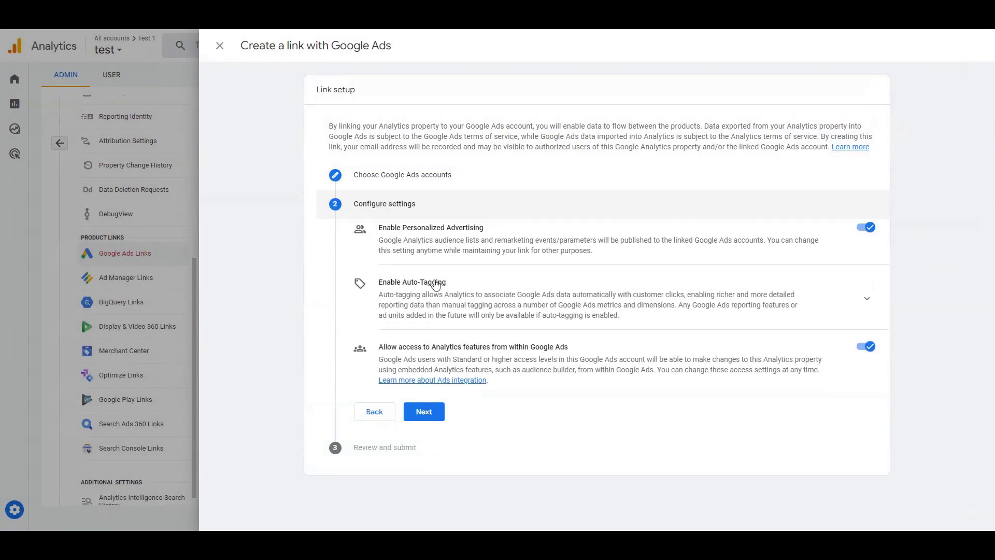
{"action": "left_click", "coordinate": [423, 413]}
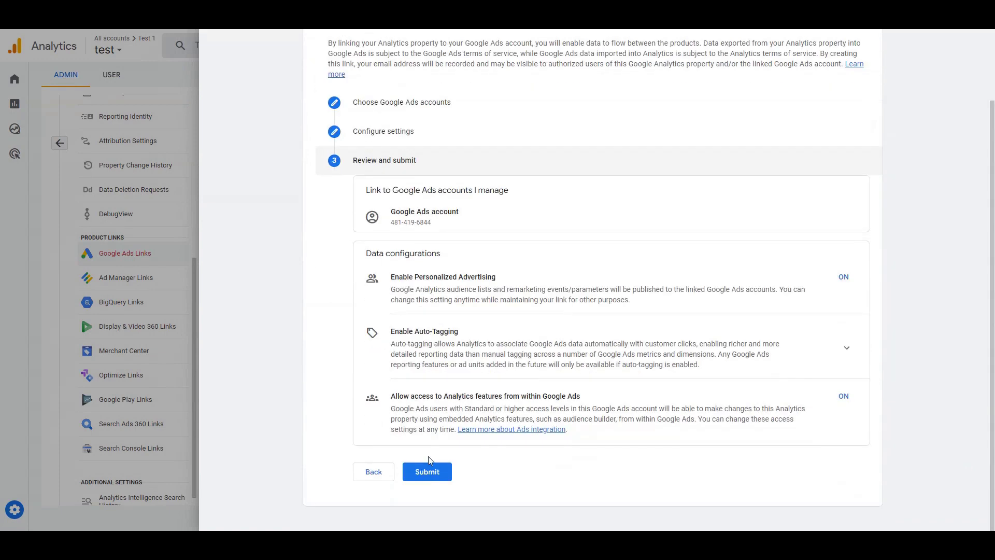
{"action": "left_click", "coordinate": [424, 471]}
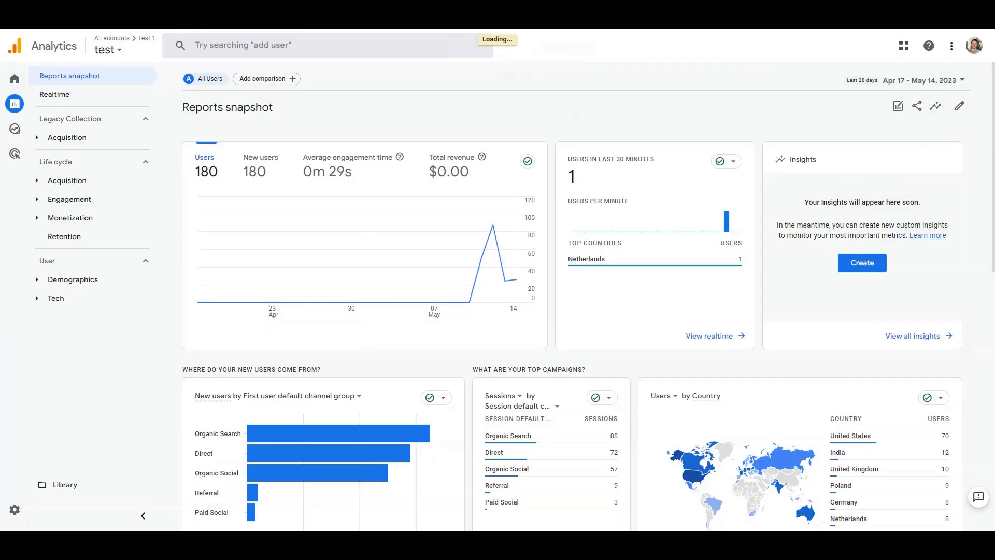
Go through Life cycle > Acquisition overview to the Google Ads campaigns report
{"action": "left_click", "coordinate": [90, 141]}
{"action": "left_click", "coordinate": [87, 139]}
{"action": "left_click", "coordinate": [87, 180]}
{"action": "left_click", "coordinate": [109, 201]}
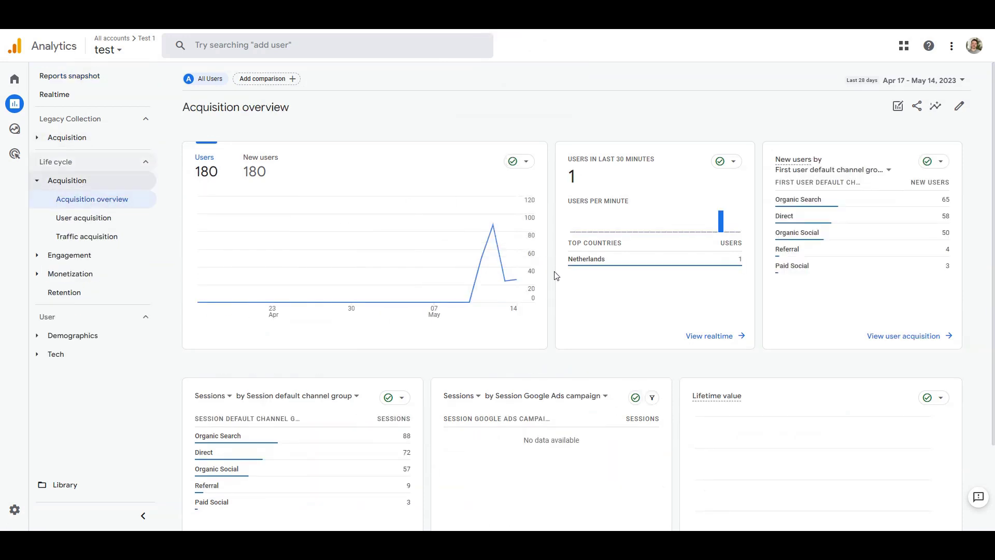
{"action": "scroll", "coordinate": [557, 322], "scroll_direction": "down", "scroll_amount": 2}
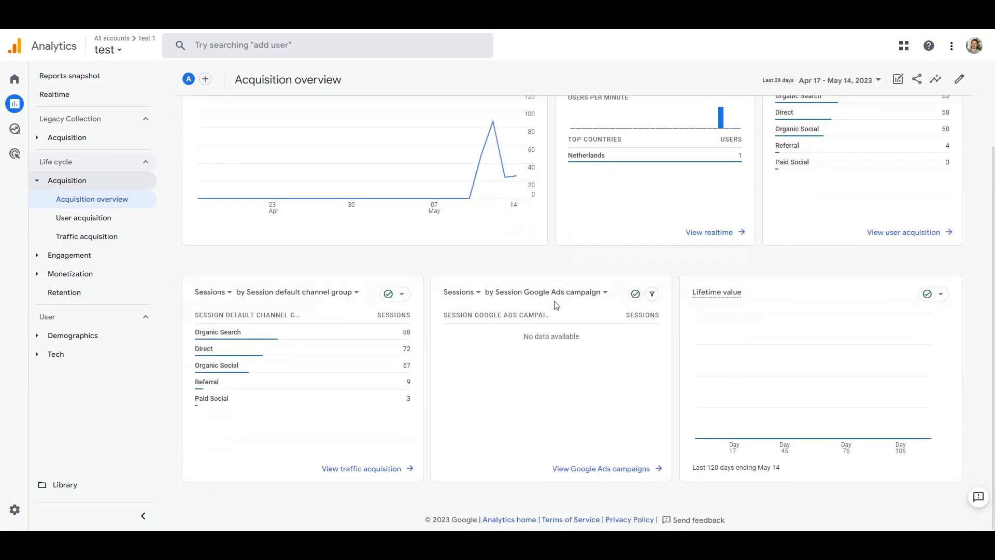
{"action": "left_click", "coordinate": [602, 468]}
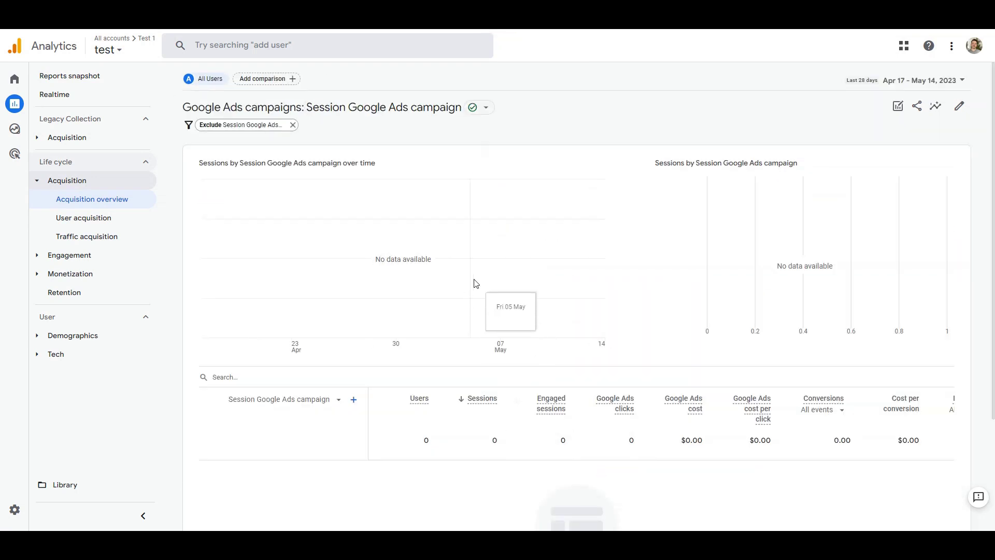
{"action": "scroll", "coordinate": [469, 277], "scroll_direction": "down", "scroll_amount": 2}
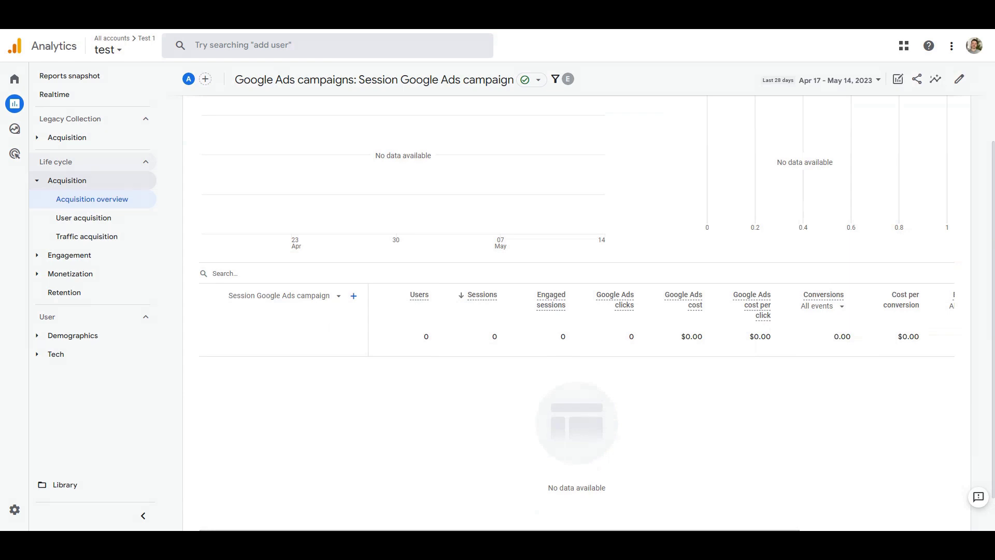
Browse the Library's collections and saved reports, then start creating a new report
{"action": "left_click", "coordinate": [75, 486]}
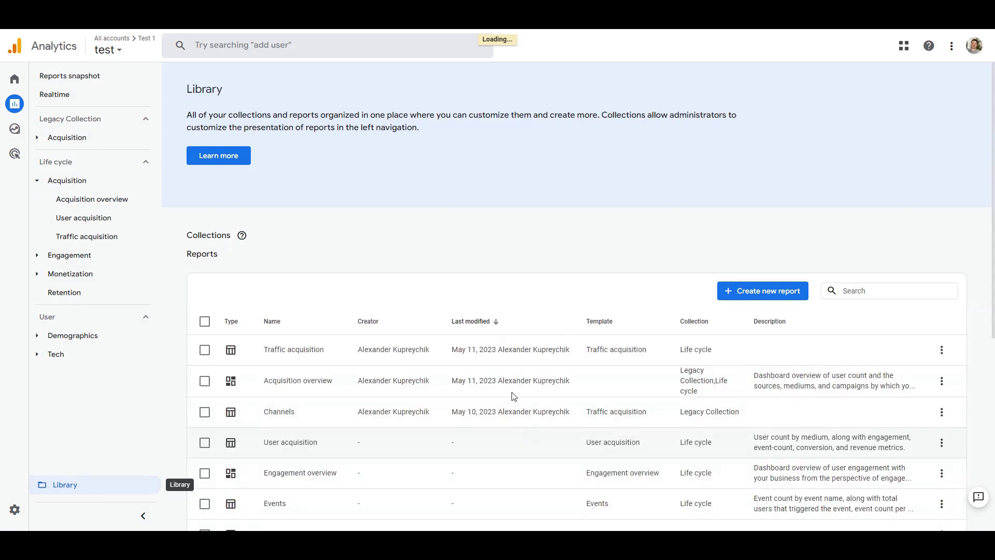
{"action": "scroll", "coordinate": [643, 338], "scroll_direction": "down", "scroll_amount": 3}
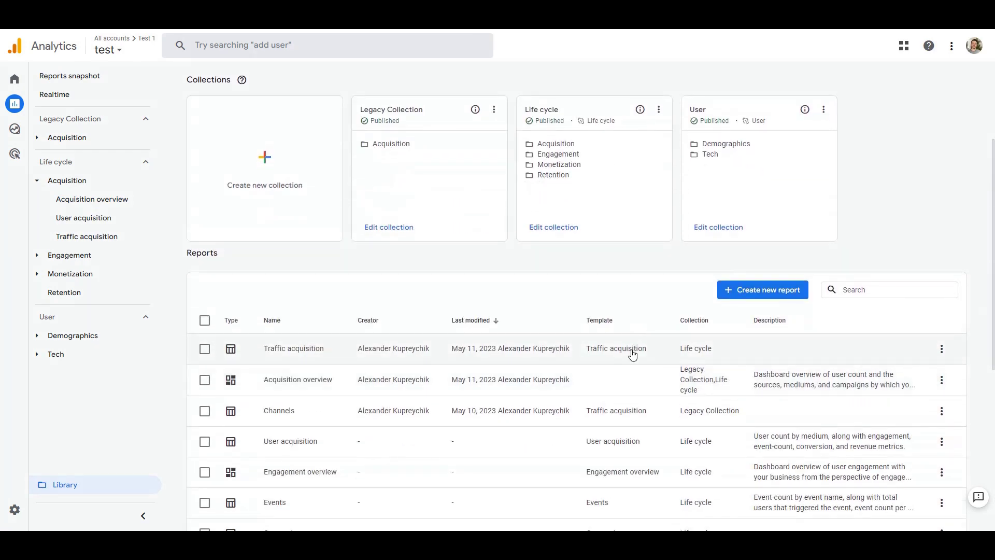
{"action": "scroll", "coordinate": [632, 354], "scroll_direction": "down", "scroll_amount": 6}
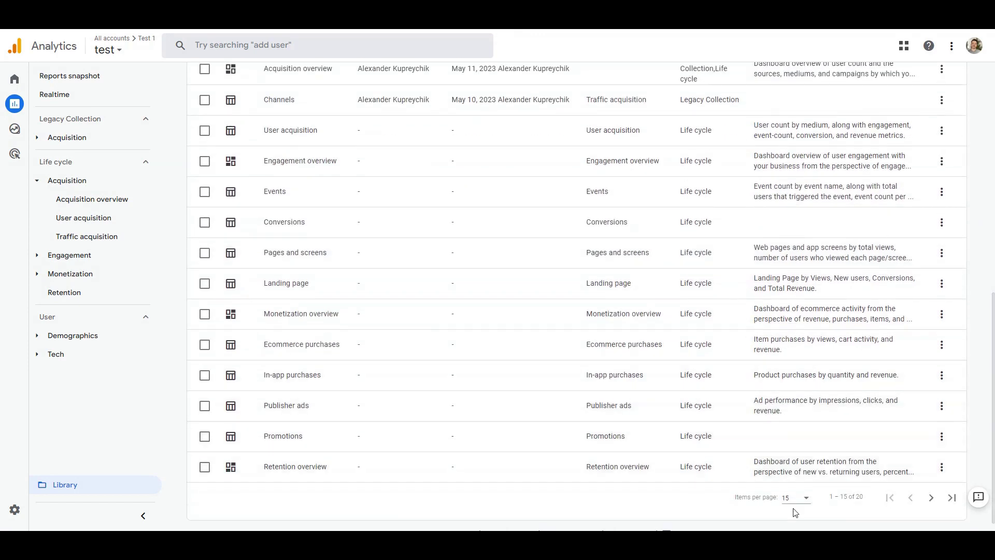
{"action": "scroll", "coordinate": [647, 425], "scroll_direction": "up", "scroll_amount": 5}
{"action": "left_click", "coordinate": [757, 241]}
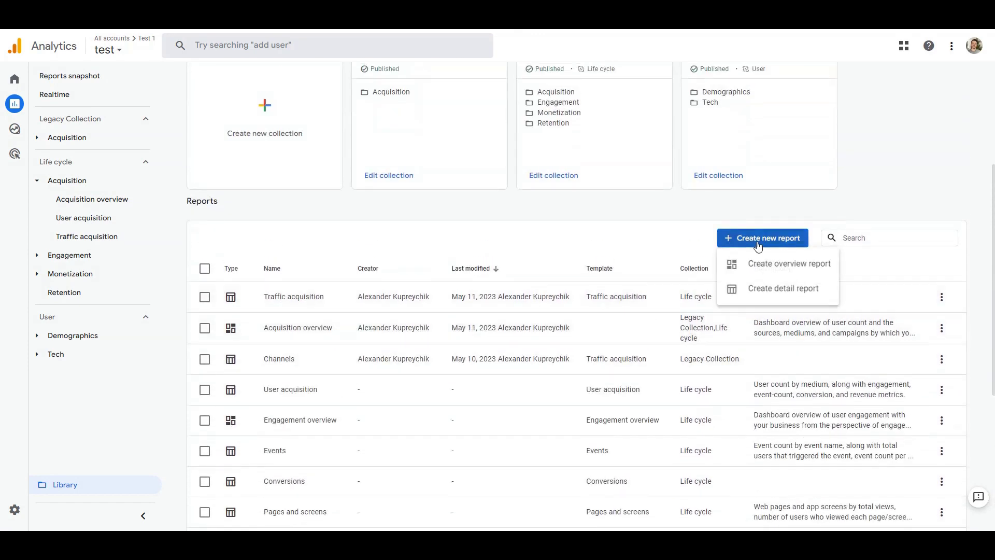
Create a new detail report from the Blank template
{"action": "left_click", "coordinate": [767, 289]}
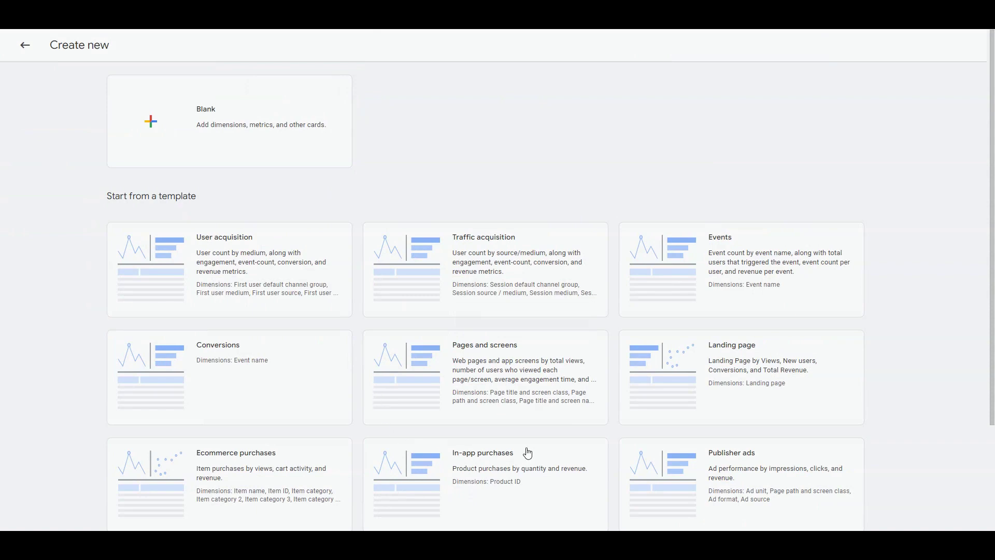
{"action": "scroll", "coordinate": [582, 446], "scroll_direction": "down", "scroll_amount": 2}
{"action": "scroll", "coordinate": [426, 478], "scroll_direction": "down", "scroll_amount": 1}
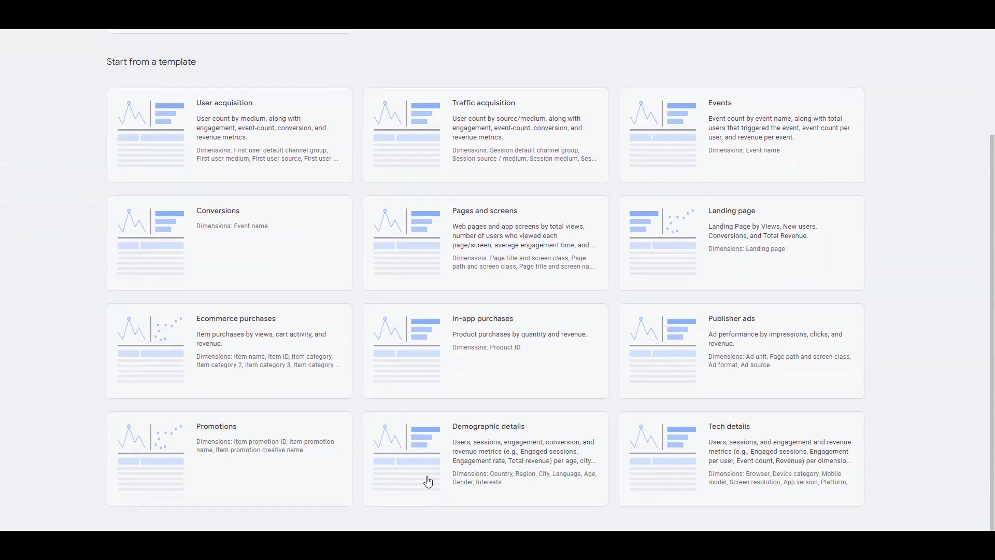
{"action": "scroll", "coordinate": [310, 240], "scroll_direction": "up", "scroll_amount": 3}
{"action": "left_click", "coordinate": [213, 142]}
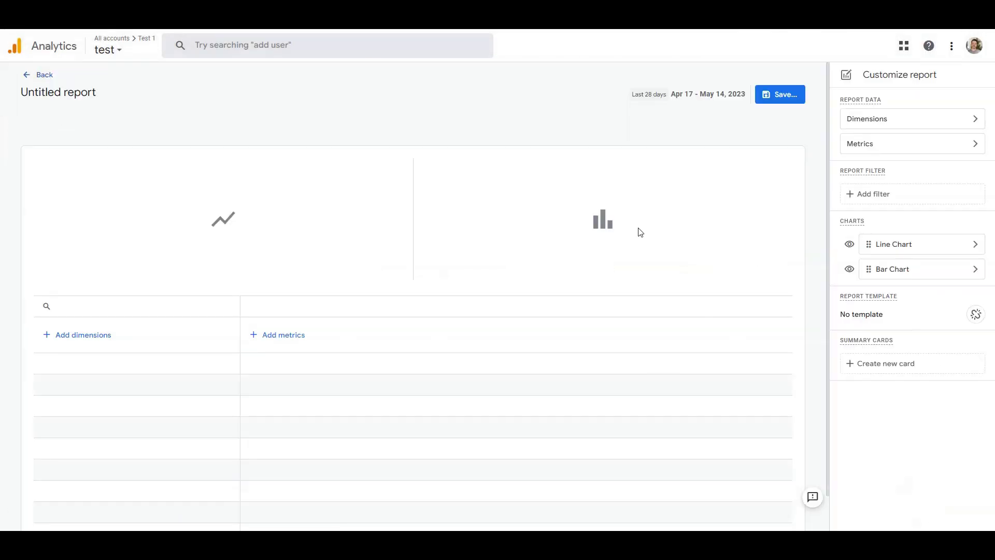
Search the report's available metrics for 'cost'
{"action": "left_click", "coordinate": [890, 142]}
{"action": "left_click", "coordinate": [889, 134]}
{"action": "type", "text": "qlic"}
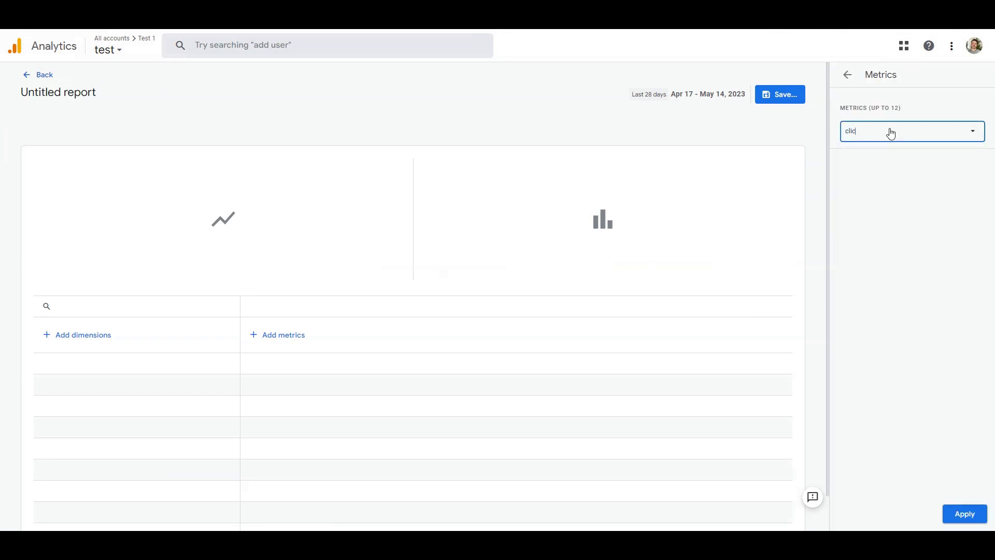
{"action": "key", "text": "BackSpace"}
{"action": "type", "text": "ost"}
Leave the blank draft and open the Google Ads campaigns report in Customize report mode
{"action": "left_click", "coordinate": [38, 76]}
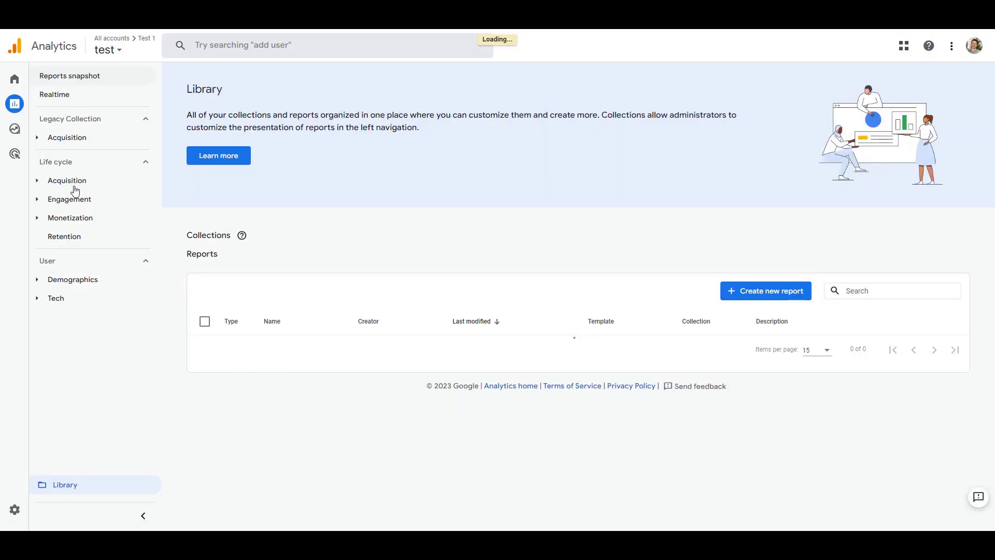
{"action": "left_click", "coordinate": [73, 183]}
{"action": "left_click", "coordinate": [88, 201]}
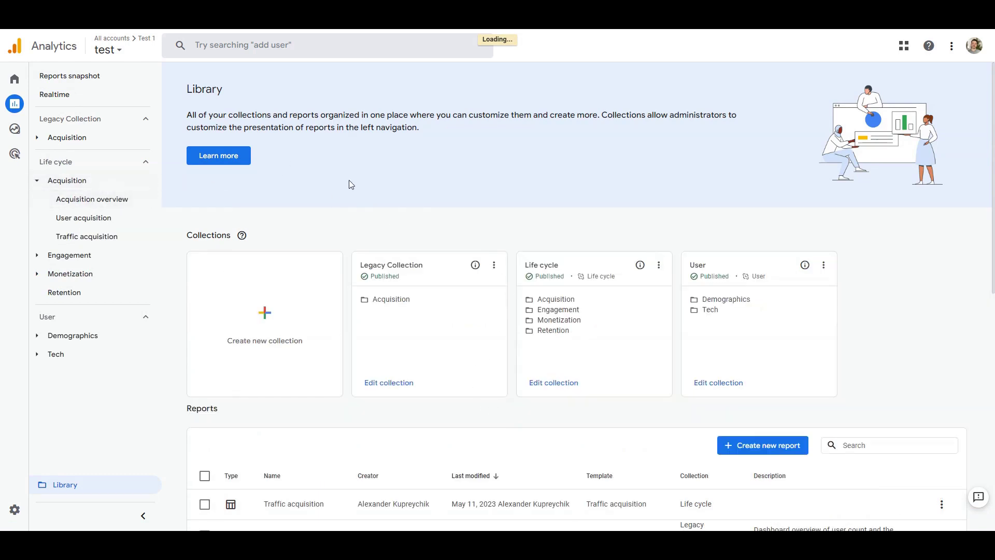
{"action": "scroll", "coordinate": [518, 310], "scroll_direction": "down", "scroll_amount": 3}
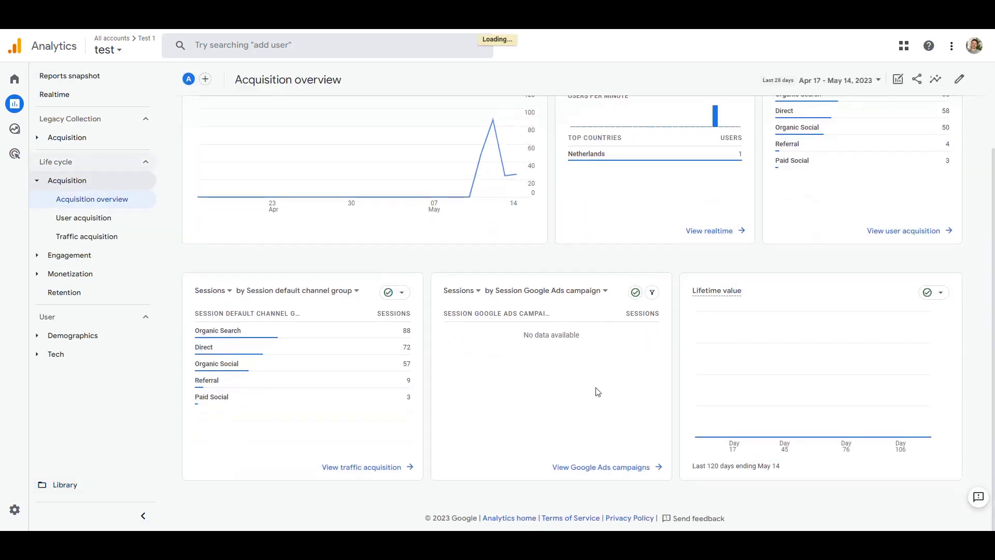
{"action": "left_click", "coordinate": [596, 468]}
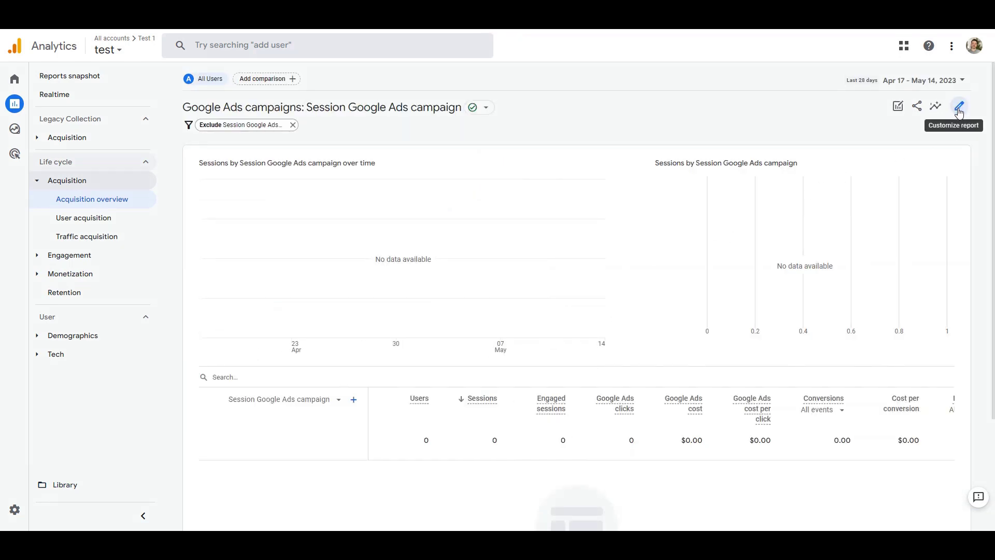
{"action": "left_click", "coordinate": [958, 108]}
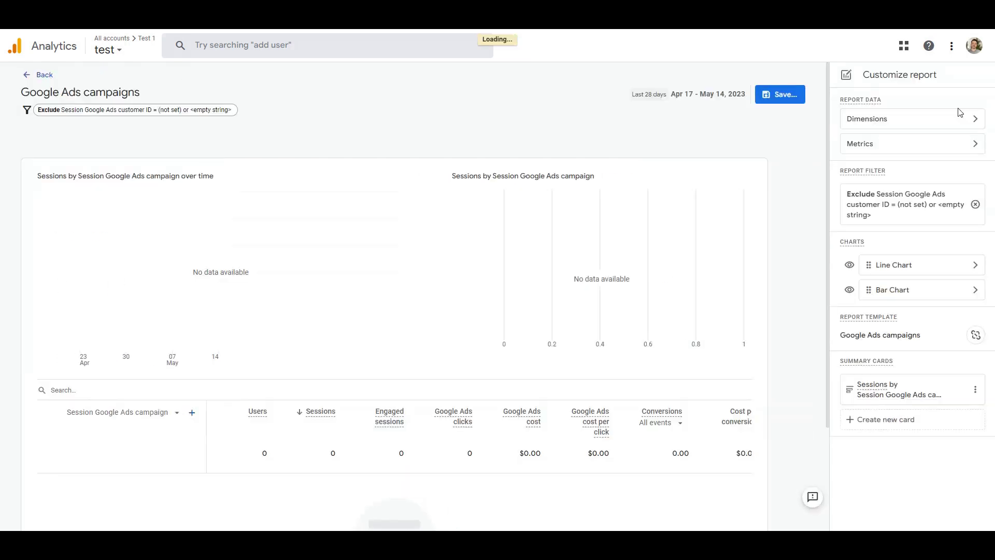
Save the report as a new copy named 'Google Ads template'
{"action": "left_click", "coordinate": [781, 96]}
{"action": "left_click", "coordinate": [791, 146]}
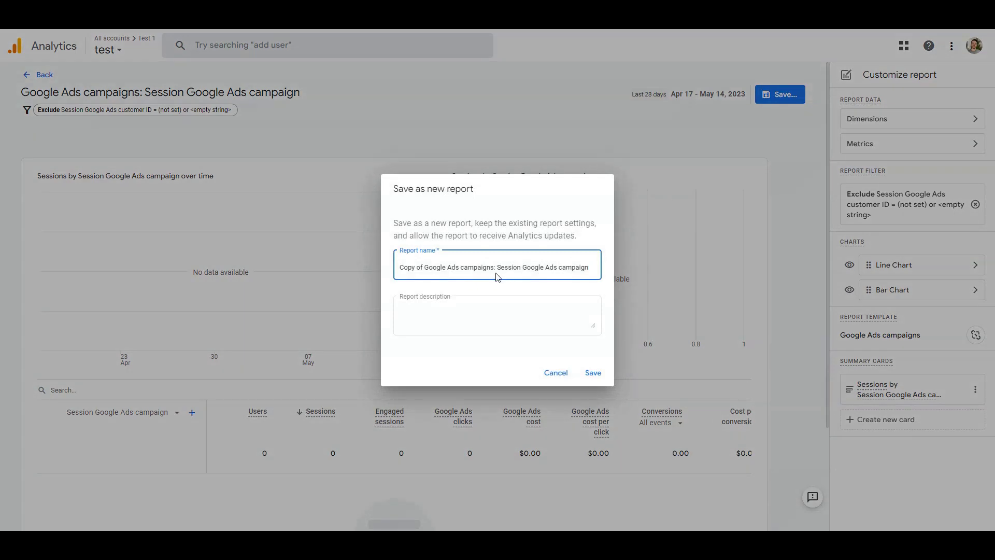
{"action": "key", "text": "BackSpace"}
{"action": "left_click_drag", "start_coordinate": [413, 267], "coordinate": [689, 266]}
{"action": "type", "text": "tem"}
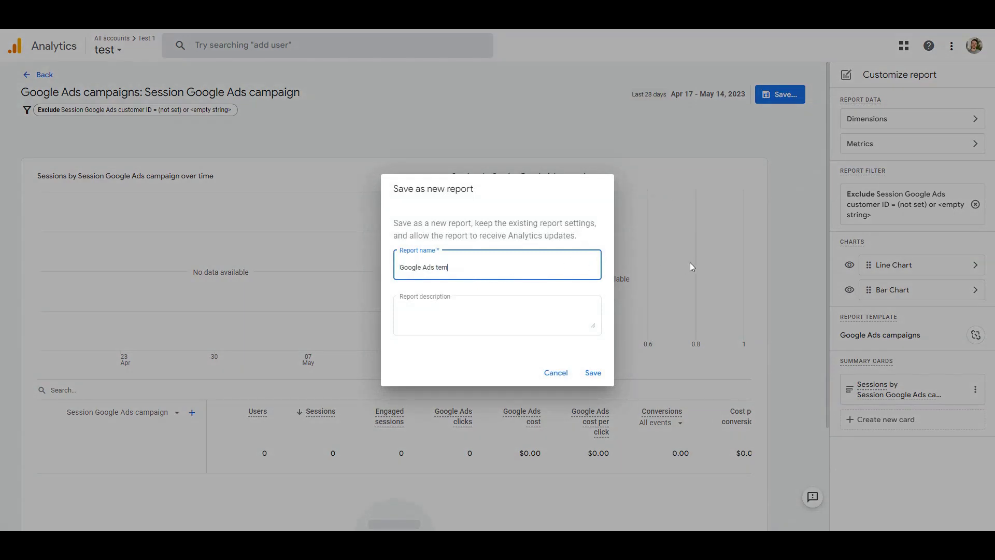
{"action": "type", "text": "plate"}
{"action": "left_click", "coordinate": [594, 374]}
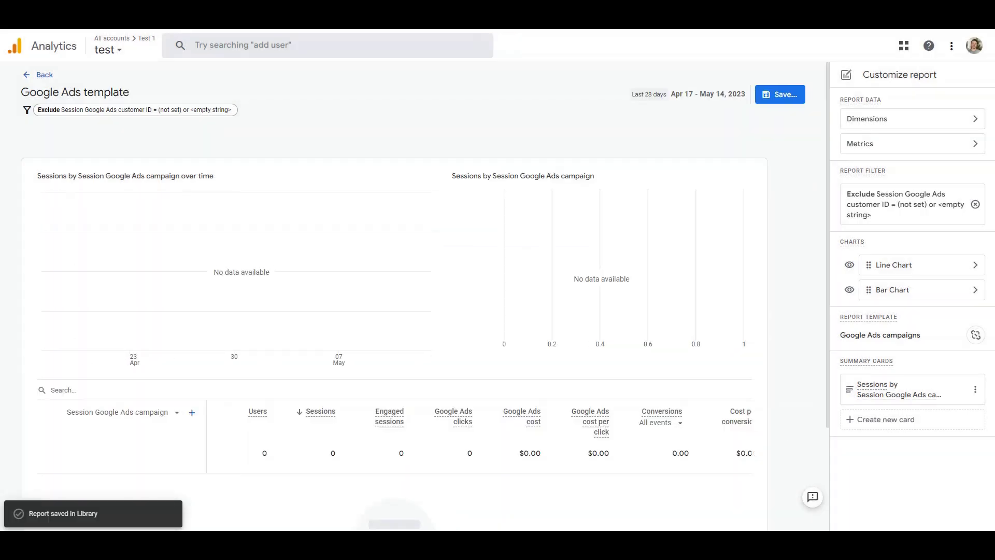
Reopen the Google Ads template report from the Library
{"action": "left_click", "coordinate": [41, 75]}
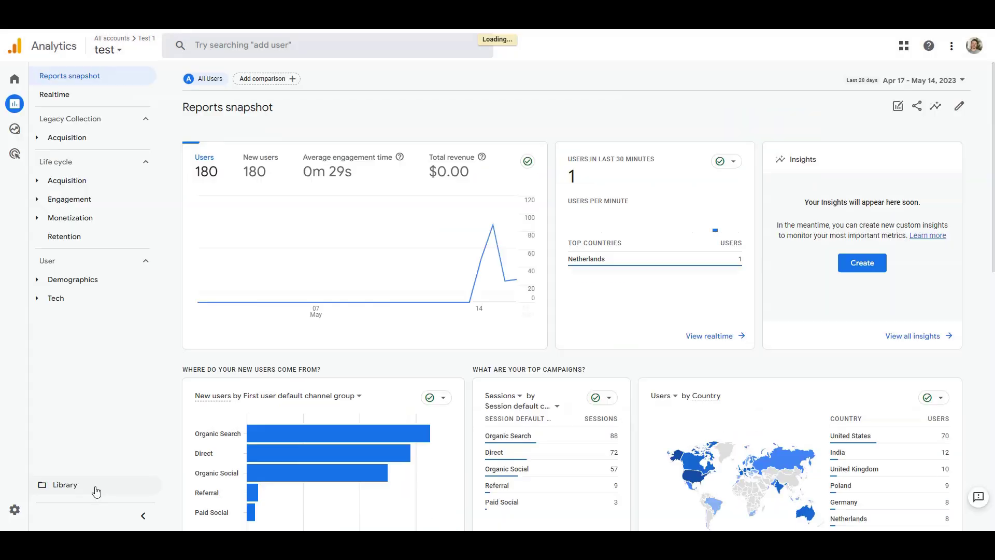
{"action": "left_click", "coordinate": [96, 491]}
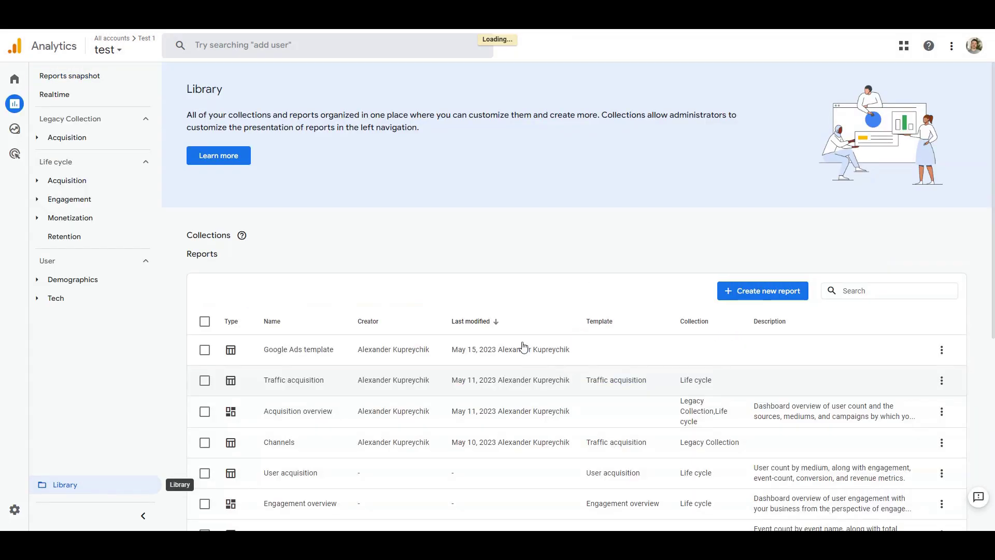
{"action": "scroll", "coordinate": [464, 404], "scroll_direction": "down", "scroll_amount": 2}
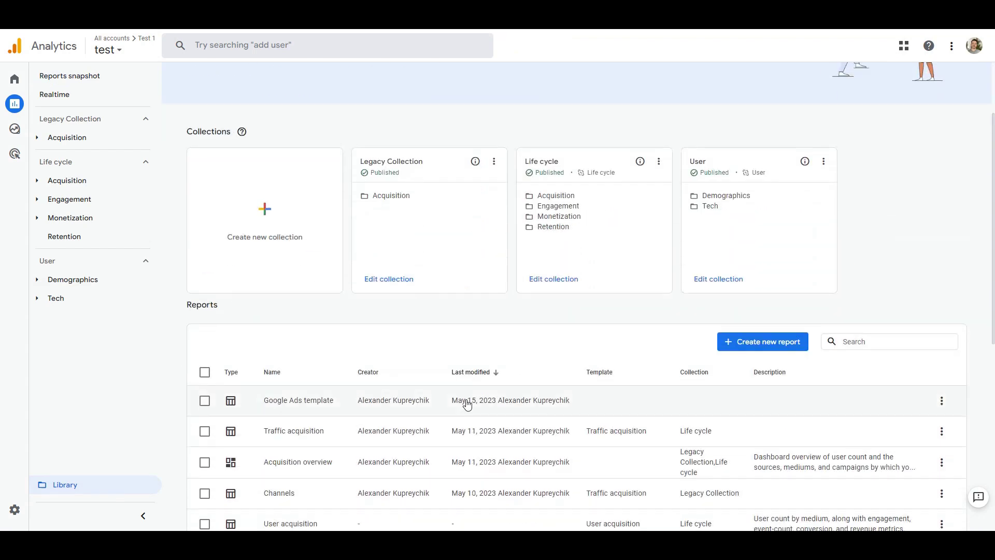
{"action": "left_click", "coordinate": [467, 404]}
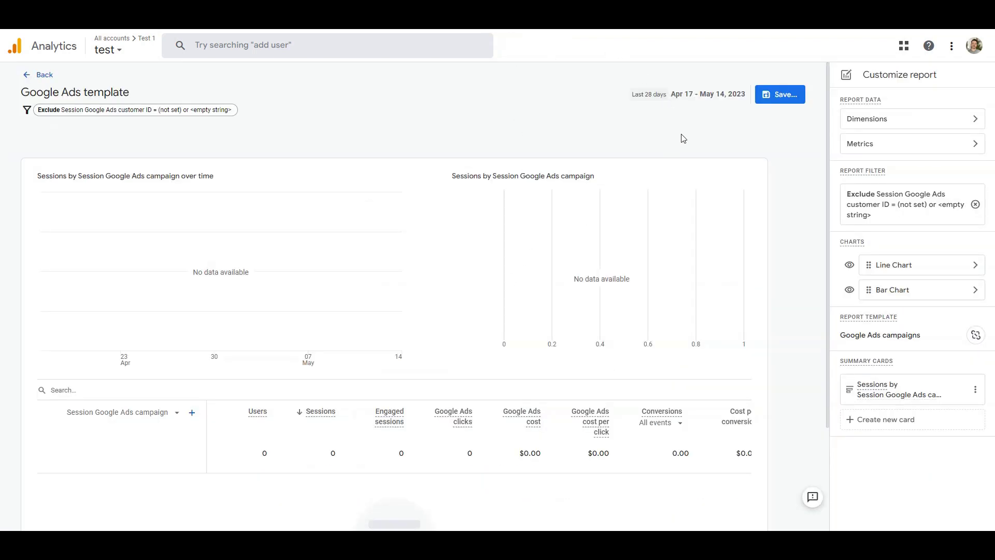
Remove the Google Ads cost and clicks metrics, then discard that change without applying
{"action": "left_click", "coordinate": [861, 145]}
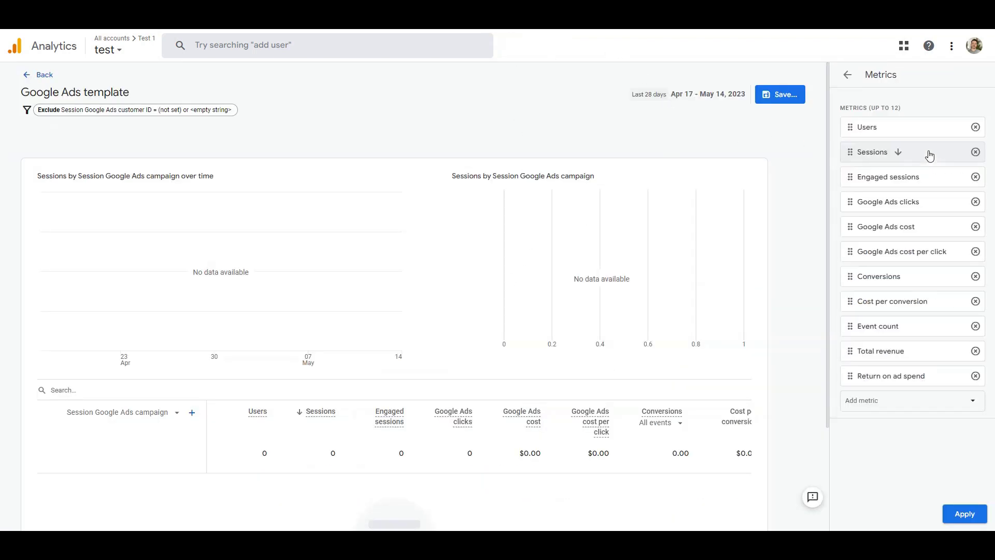
{"action": "left_click", "coordinate": [975, 226]}
{"action": "left_click", "coordinate": [975, 202]}
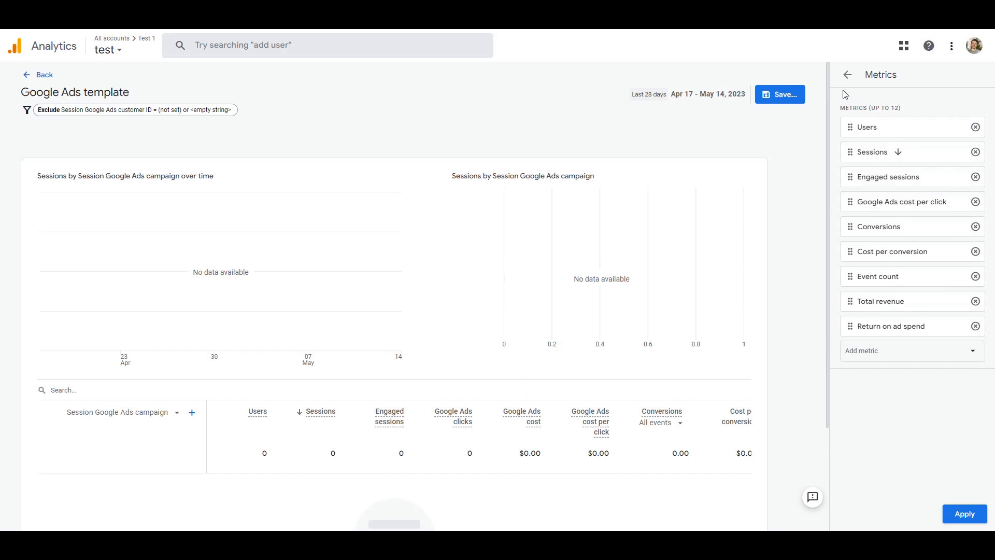
{"action": "left_click", "coordinate": [847, 74]}
Add Session conversion rate right after Conversions and apply the metrics
{"action": "left_click", "coordinate": [886, 143]}
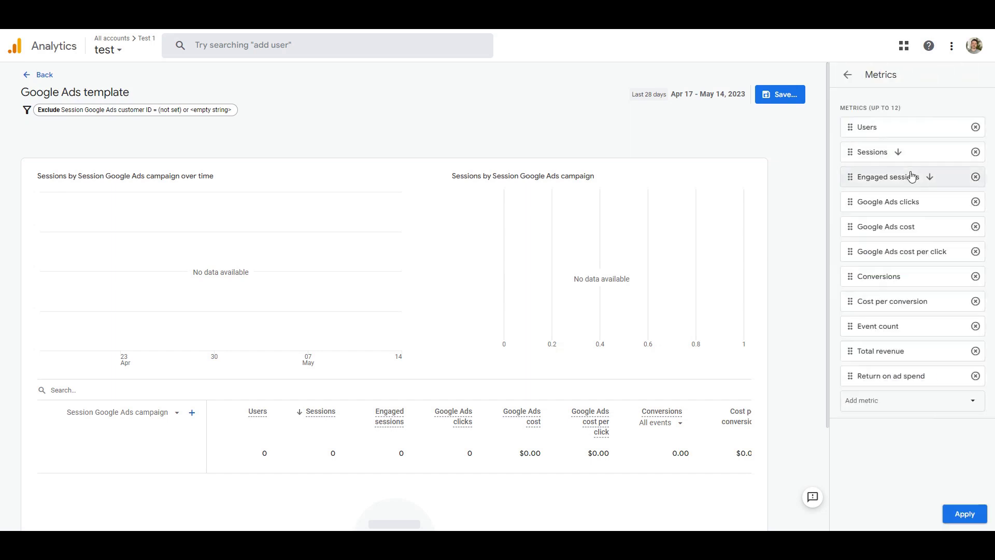
{"action": "left_click", "coordinate": [885, 400]}
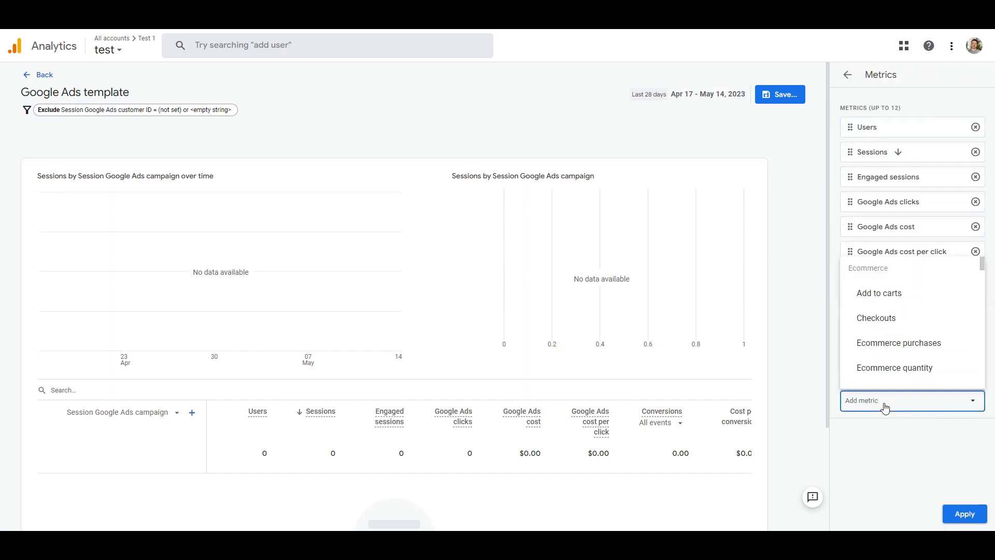
{"action": "type", "text": "conversion"}
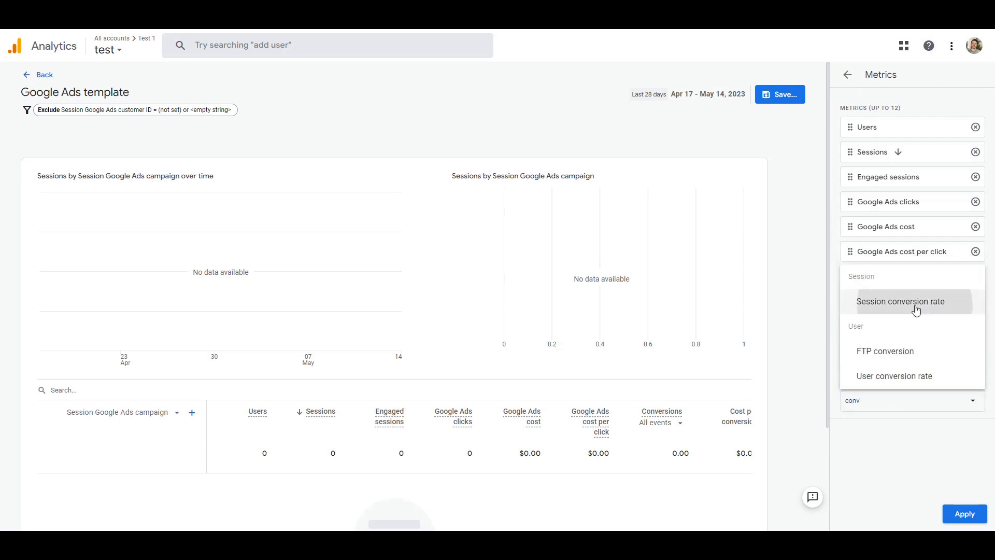
{"action": "left_click", "coordinate": [915, 309]}
{"action": "left_click_drag", "start_coordinate": [849, 402], "coordinate": [848, 301]}
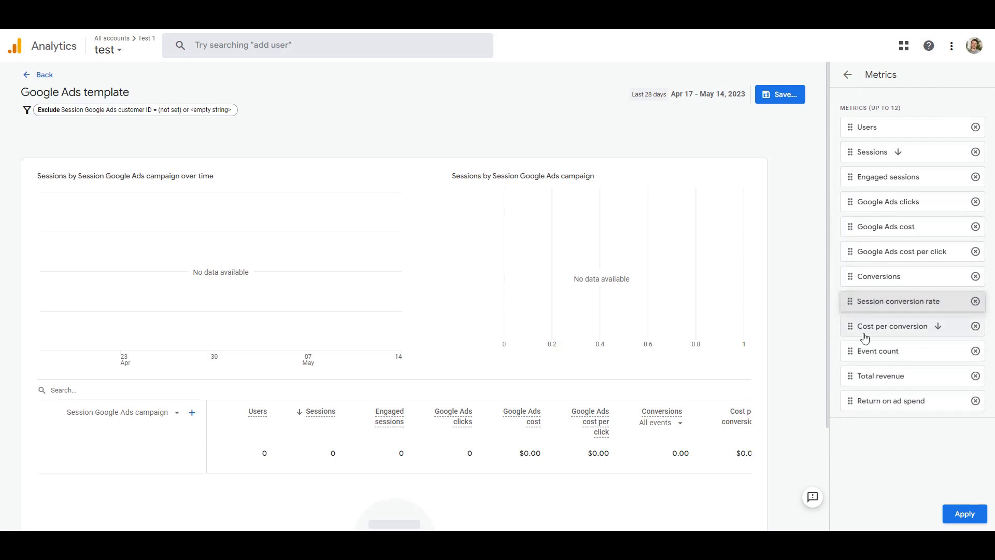
{"action": "left_click", "coordinate": [963, 514]}
Save the edited report as a new report, trimming 'Copy of' and 'template' to name it 'Google Ads'
{"action": "left_click", "coordinate": [795, 96]}
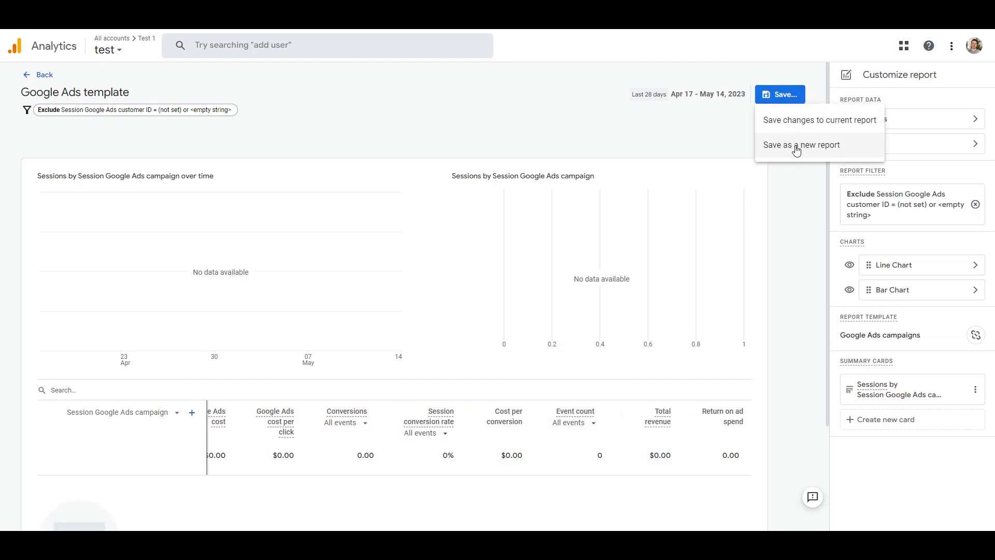
{"action": "left_click", "coordinate": [796, 148]}
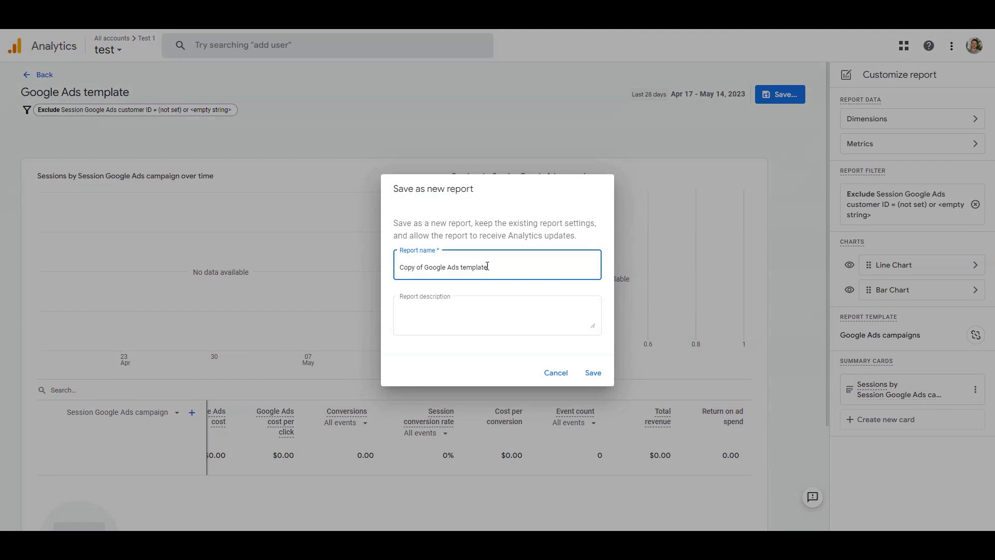
{"action": "left_click_drag", "start_coordinate": [426, 267], "coordinate": [399, 266]}
{"action": "key", "text": "BackSpace"}
{"action": "left_click_drag", "start_coordinate": [462, 267], "coordinate": [441, 267]}
{"action": "key", "text": "BackSpace"}
{"action": "left_click", "coordinate": [593, 375]}
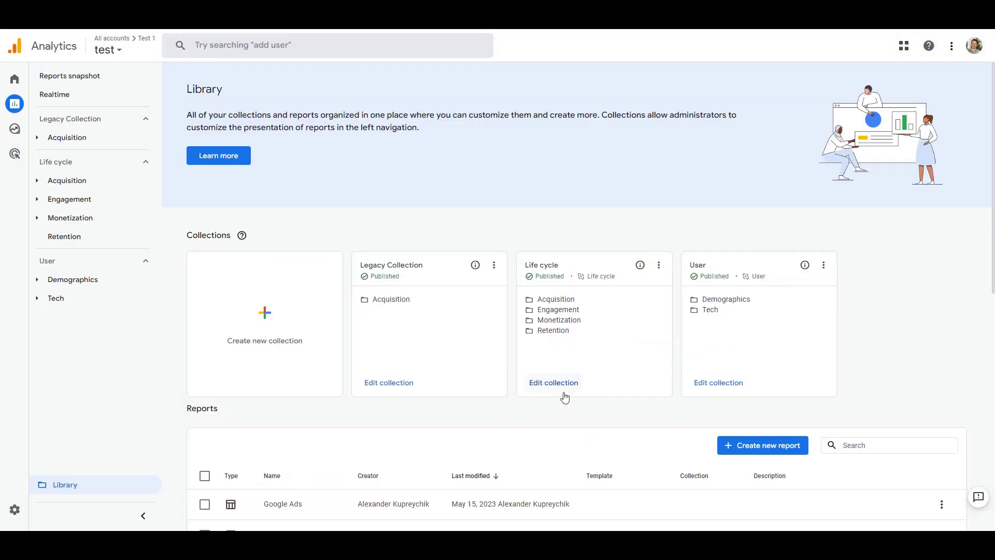
In the Life cycle collection, find the Google Ads report via 'goog' and place it under Acquisition
{"action": "scroll", "coordinate": [557, 386], "scroll_direction": "down", "scroll_amount": 5}
{"action": "scroll", "coordinate": [318, 353], "scroll_direction": "up", "scroll_amount": 2}
{"action": "scroll", "coordinate": [580, 306], "scroll_direction": "up", "scroll_amount": 2}
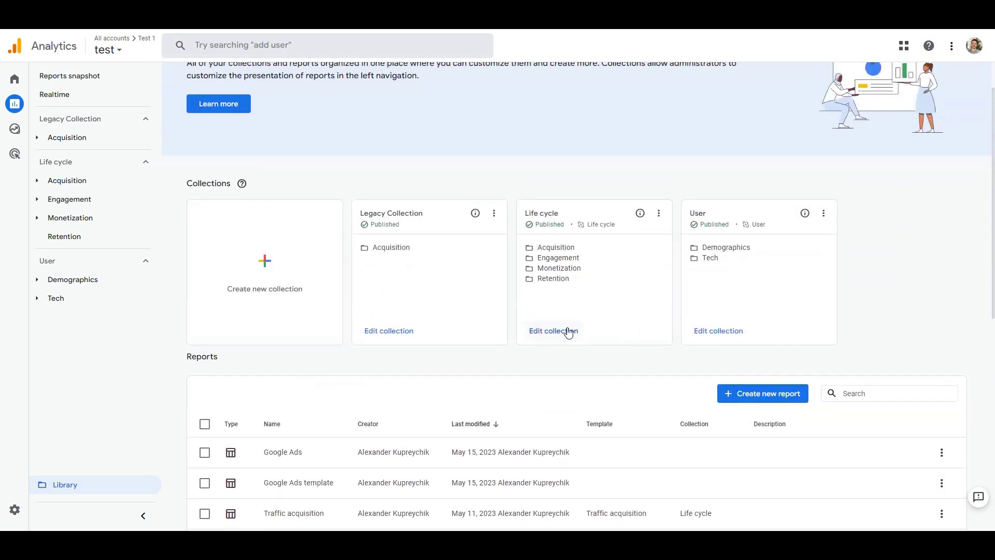
{"action": "left_click", "coordinate": [558, 334]}
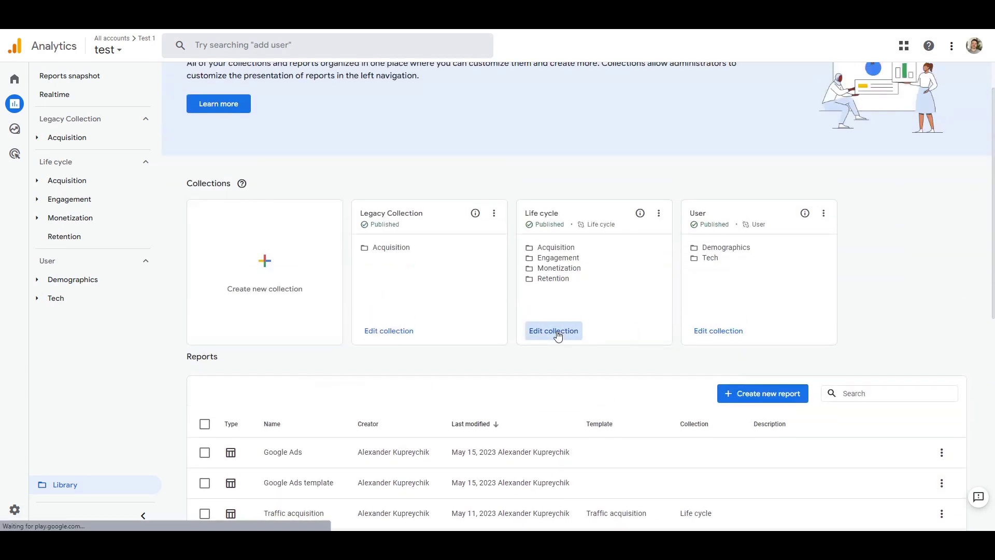
{"action": "left_click", "coordinate": [454, 155]}
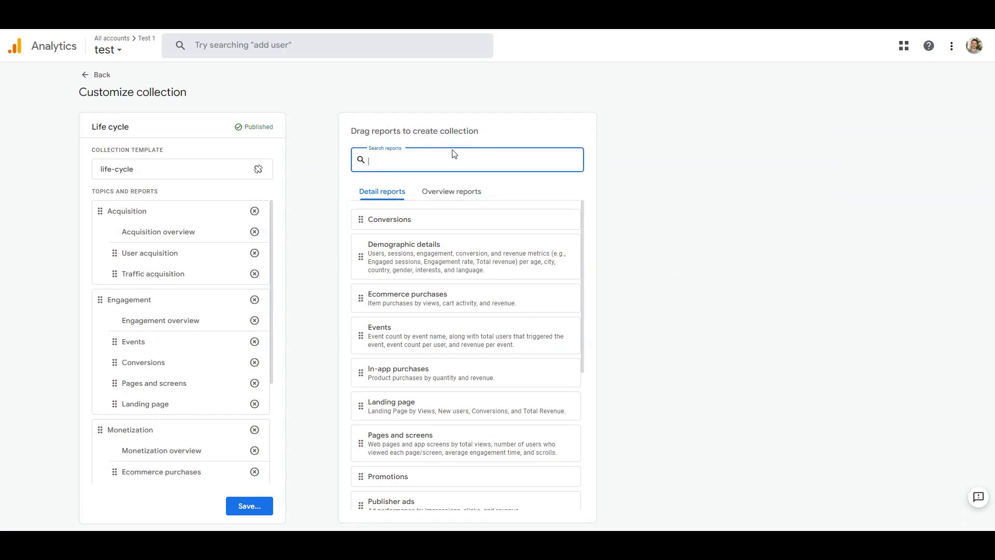
{"action": "type", "text": "goog"}
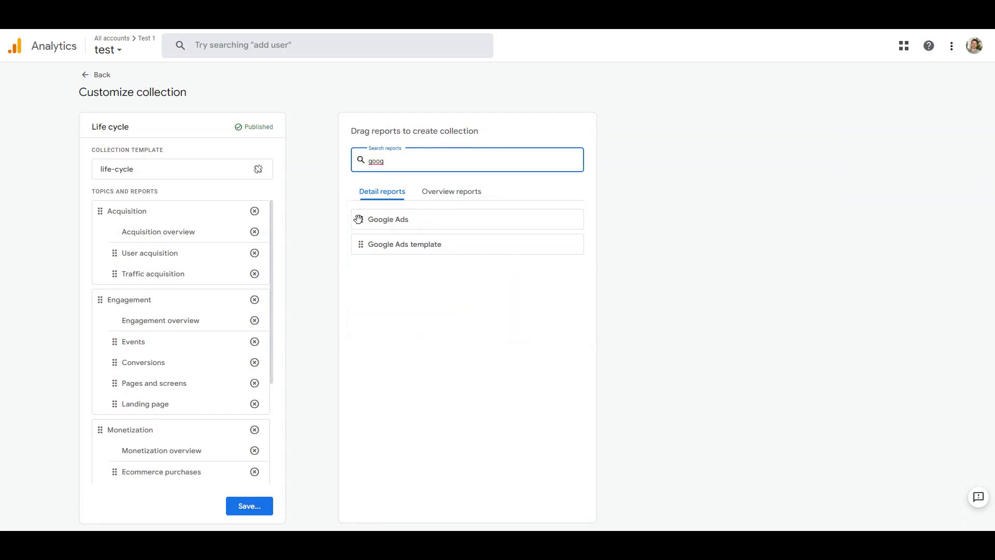
{"action": "left_click_drag", "start_coordinate": [358, 219], "coordinate": [138, 259]}
Save the changes to the current Life cycle collection and return to the Library
{"action": "left_click", "coordinate": [258, 507]}
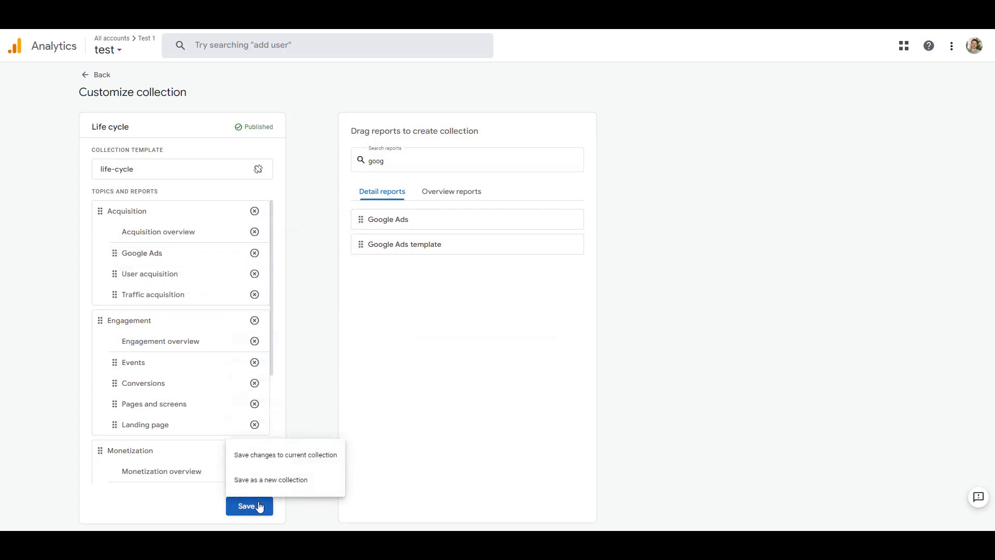
{"action": "left_click", "coordinate": [267, 467]}
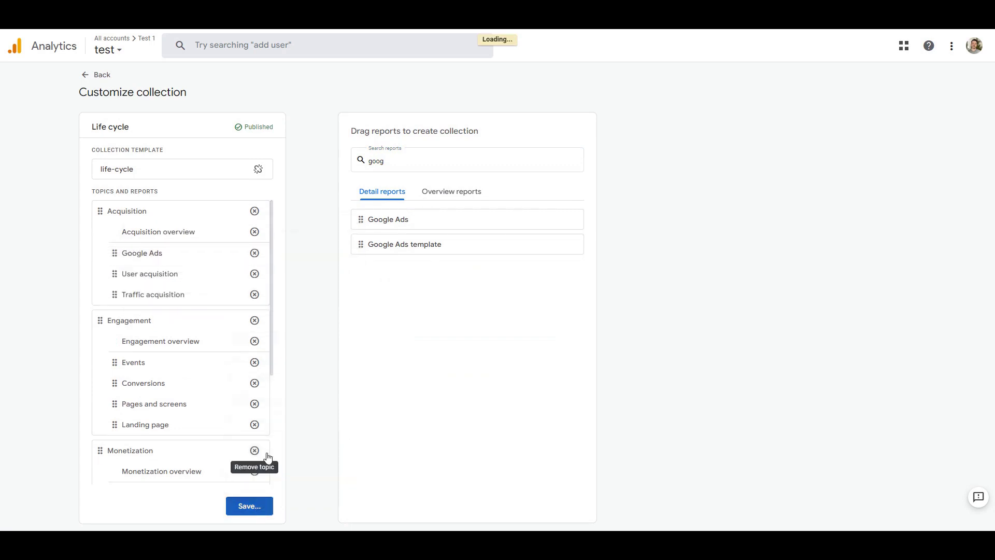
{"action": "left_click", "coordinate": [95, 76]}
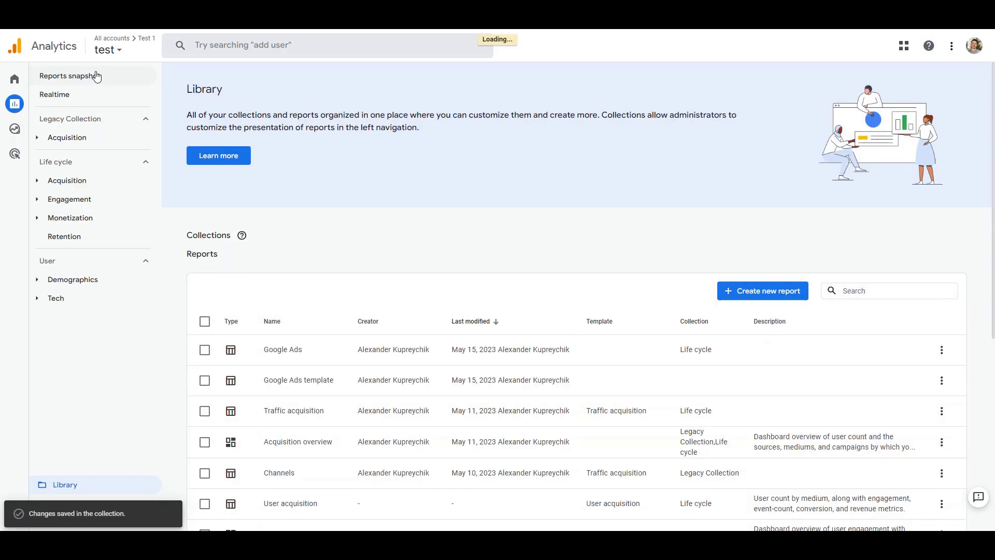
Open Life cycle > Acquisition > Google Ads and review its all-zero metrics table
{"action": "left_click", "coordinate": [77, 182]}
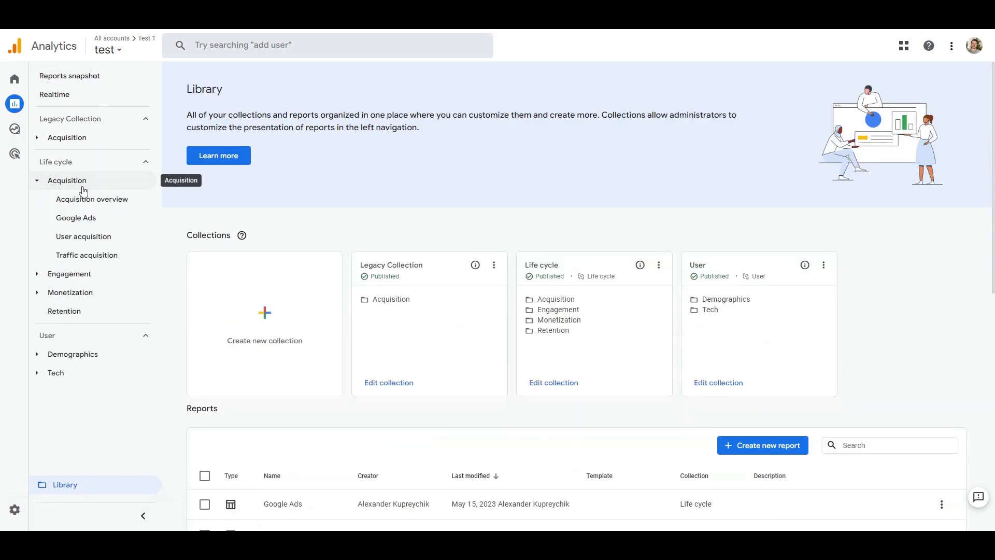
{"action": "left_click", "coordinate": [97, 220]}
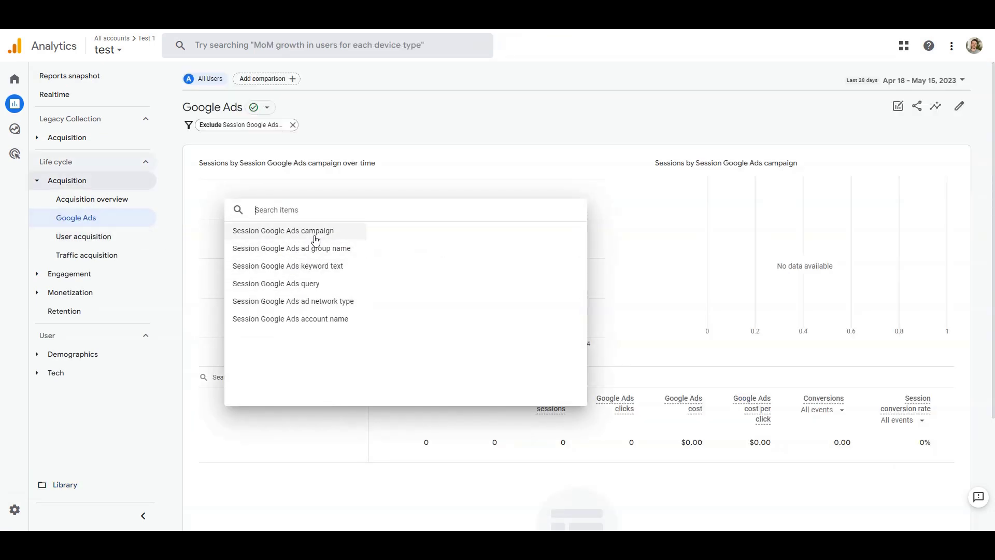
{"action": "left_click", "coordinate": [406, 486]}
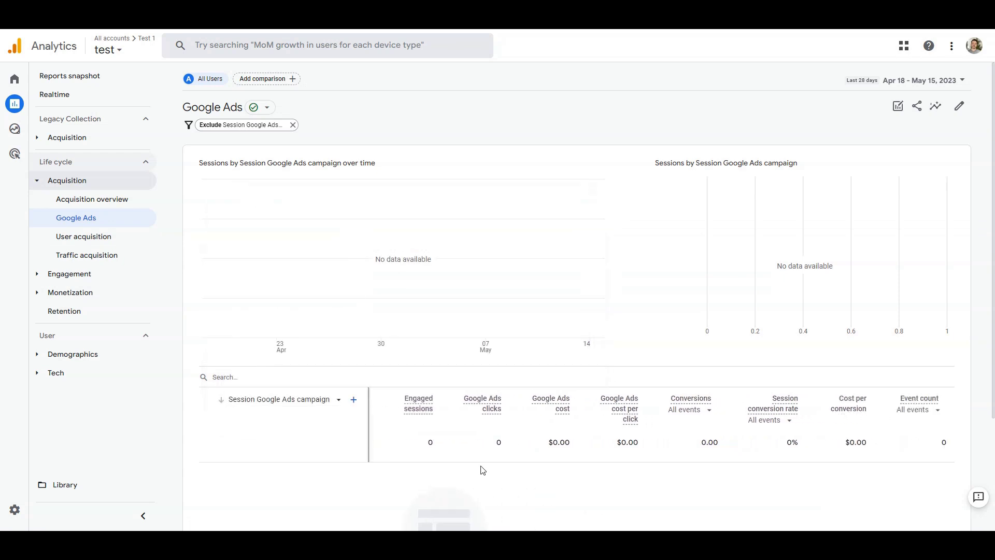
{"action": "scroll", "coordinate": [553, 452], "scroll_direction": "right", "scroll_amount": 4}
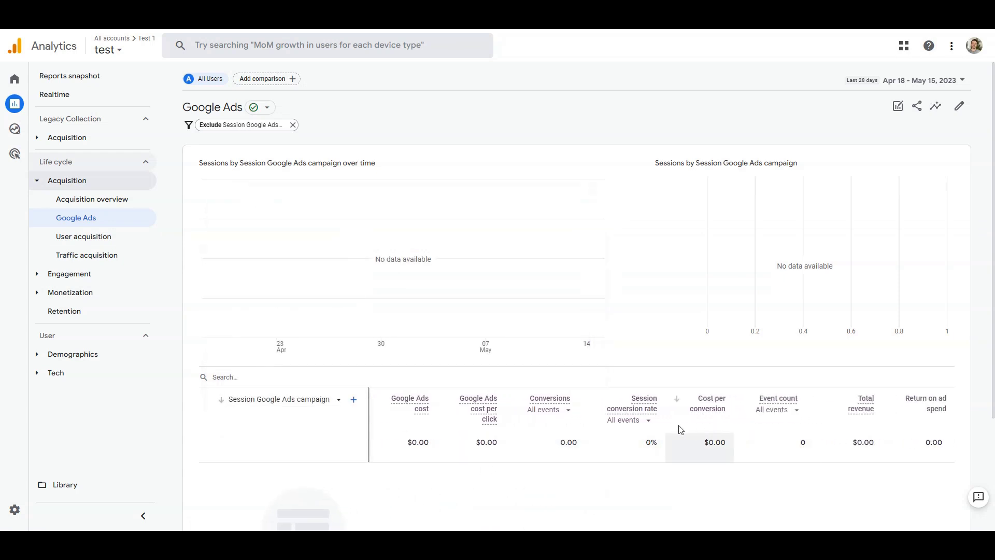
{"action": "scroll", "coordinate": [541, 449], "scroll_direction": "left", "scroll_amount": 5}
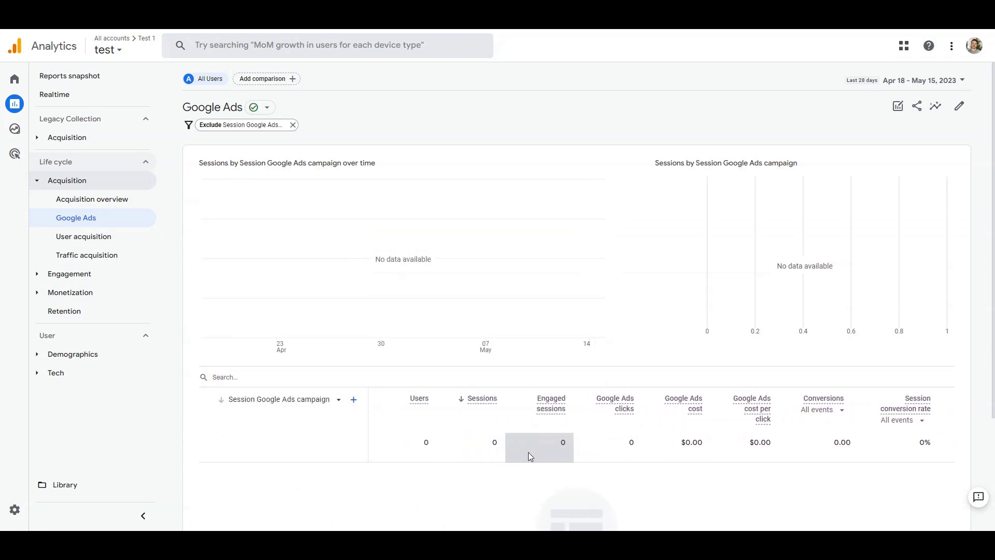